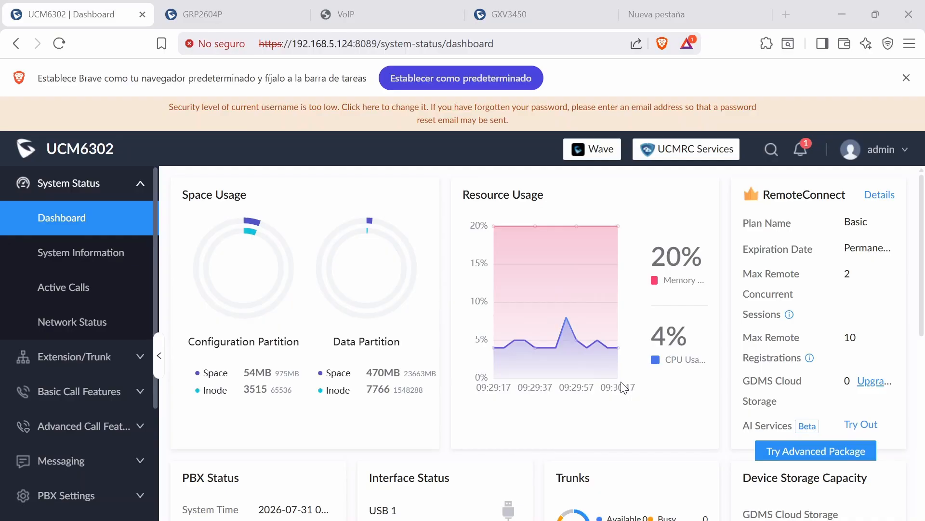
Browse the open device tabs and view the PBX's extensions list
{"action": "left_click", "coordinate": [227, 14]}
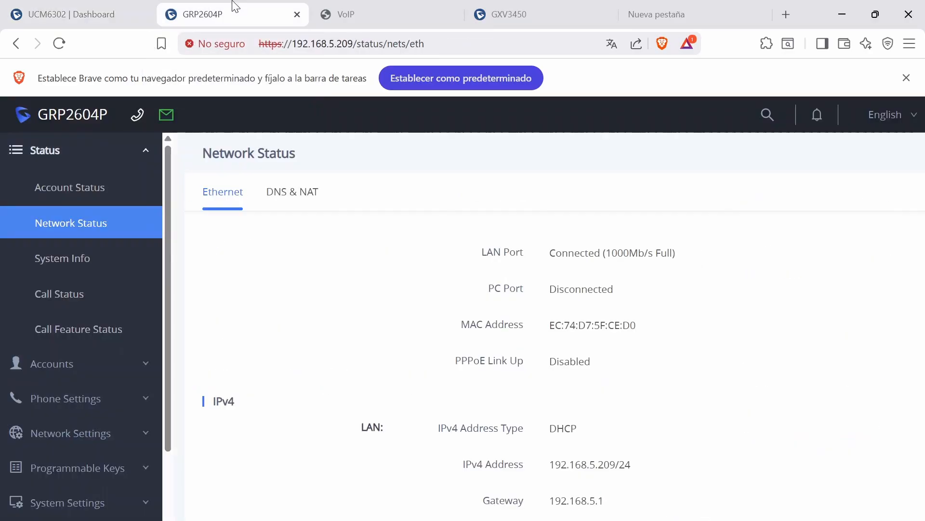
{"action": "left_click", "coordinate": [539, 10]}
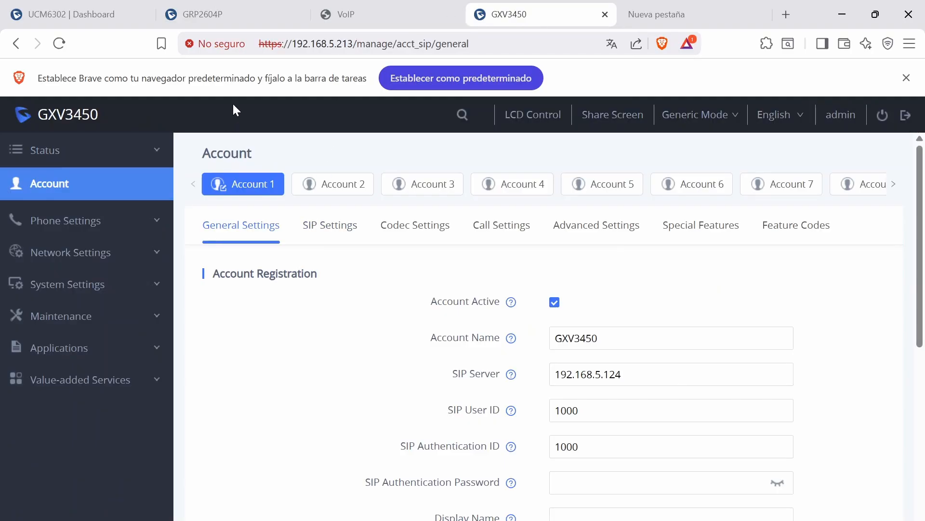
{"action": "left_click", "coordinate": [385, 10]}
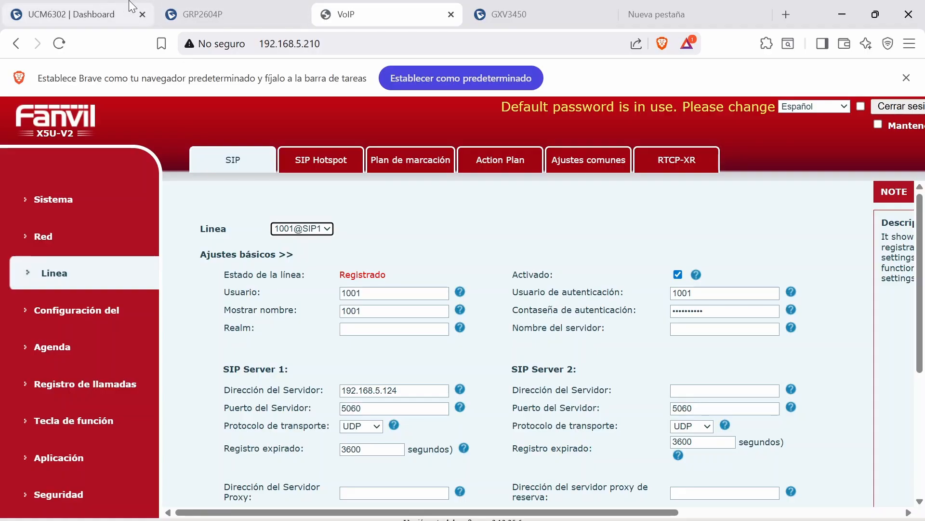
{"action": "left_click", "coordinate": [194, 2]}
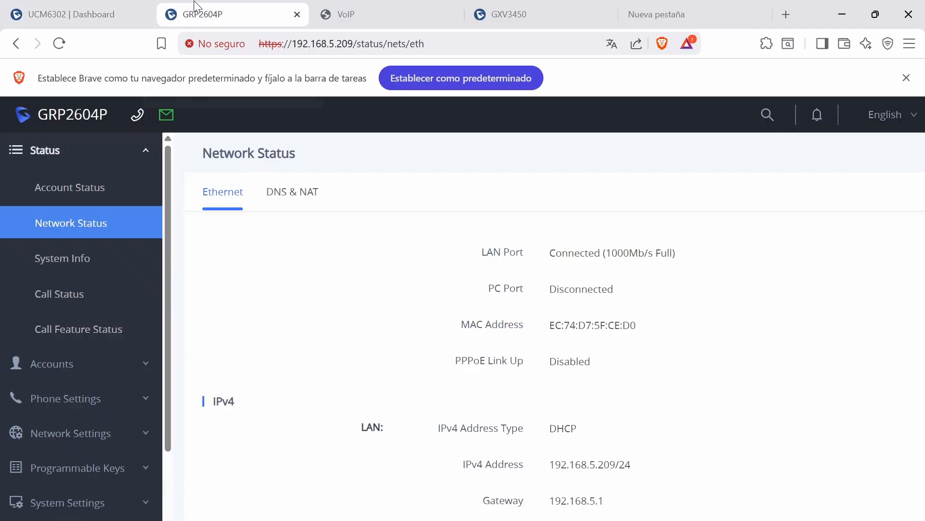
{"action": "left_click", "coordinate": [123, 5]}
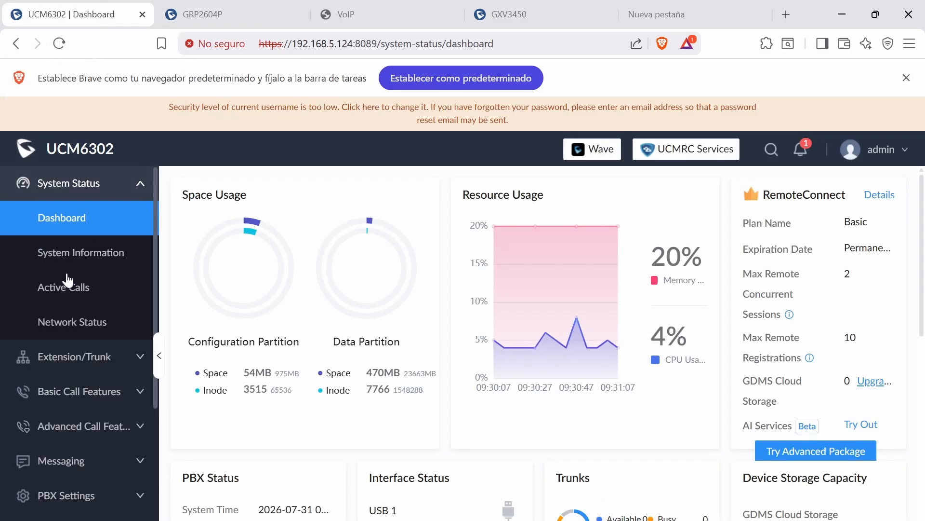
{"action": "left_click", "coordinate": [63, 355]}
{"action": "left_click", "coordinate": [81, 243]}
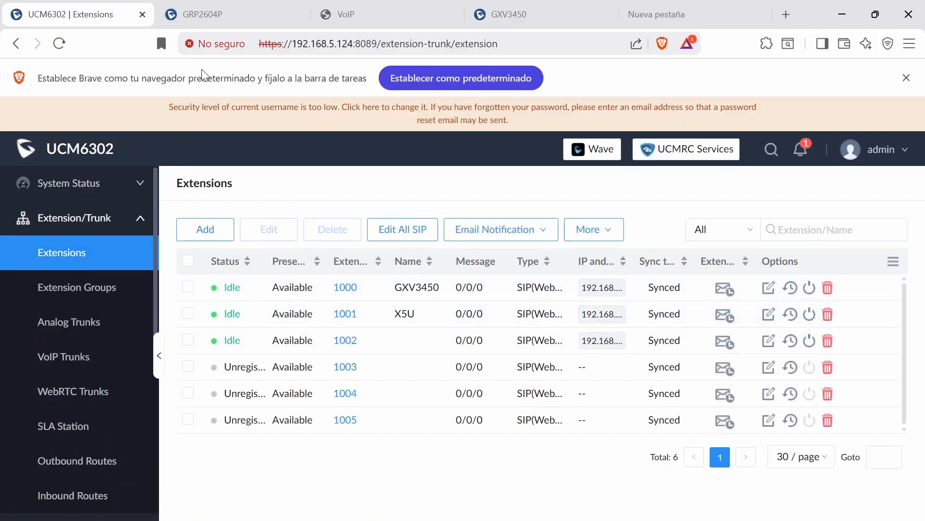
Examine the GRP2604P's virtual multi-purpose keys, multi-purpose keys and account settings
{"action": "left_click", "coordinate": [218, 16]}
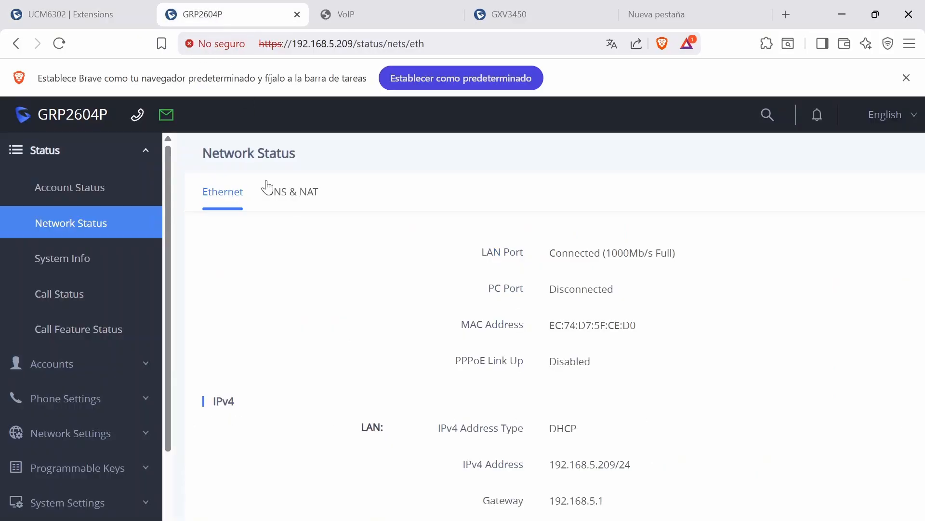
{"action": "left_click", "coordinate": [101, 151]}
{"action": "left_click", "coordinate": [103, 295]}
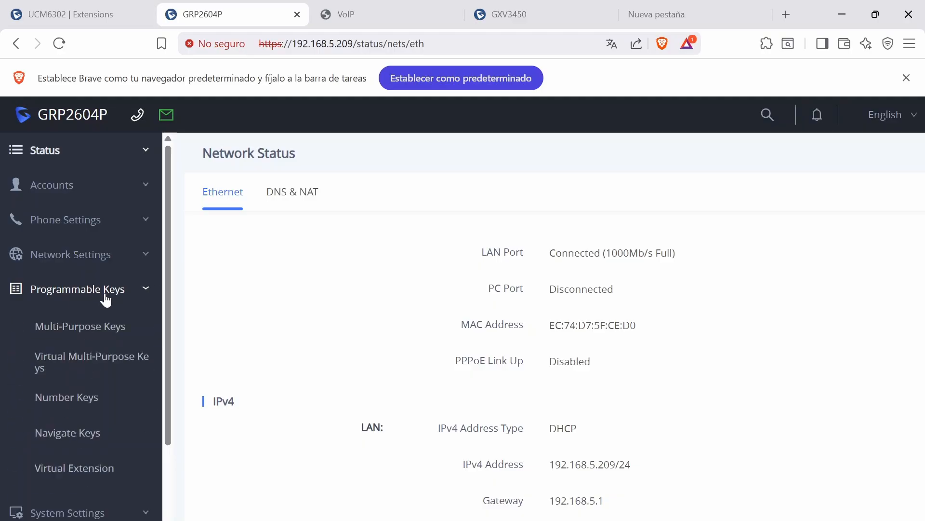
{"action": "left_click", "coordinate": [86, 366]}
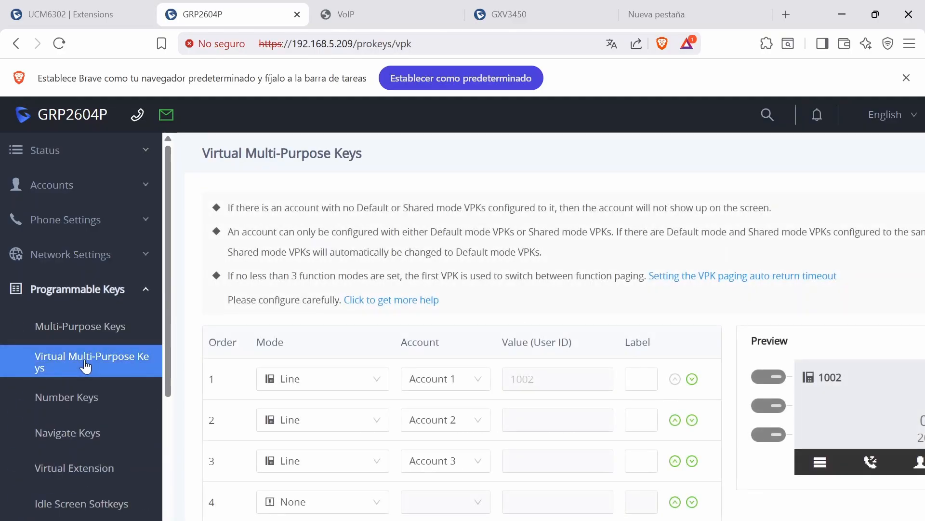
{"action": "scroll", "coordinate": [271, 280], "scroll_direction": "down", "scroll_amount": 3}
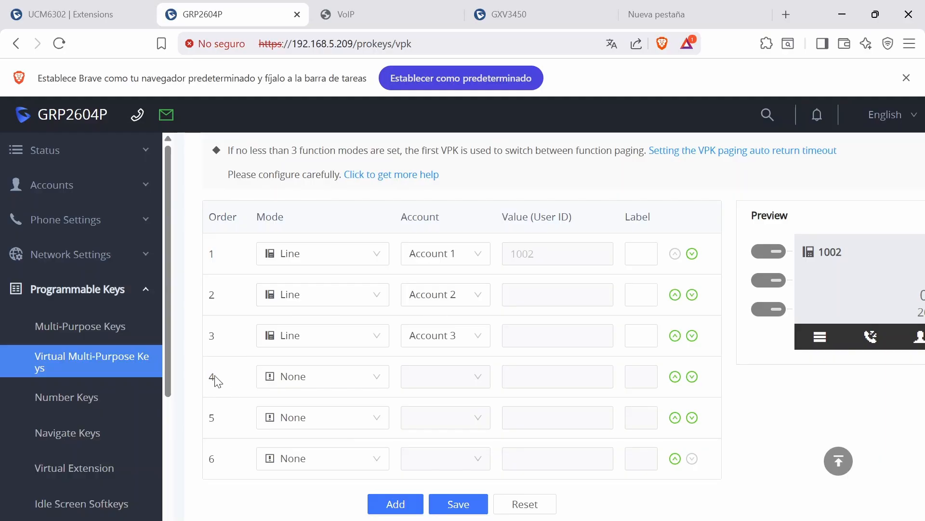
{"action": "scroll", "coordinate": [224, 383], "scroll_direction": "right", "scroll_amount": 2}
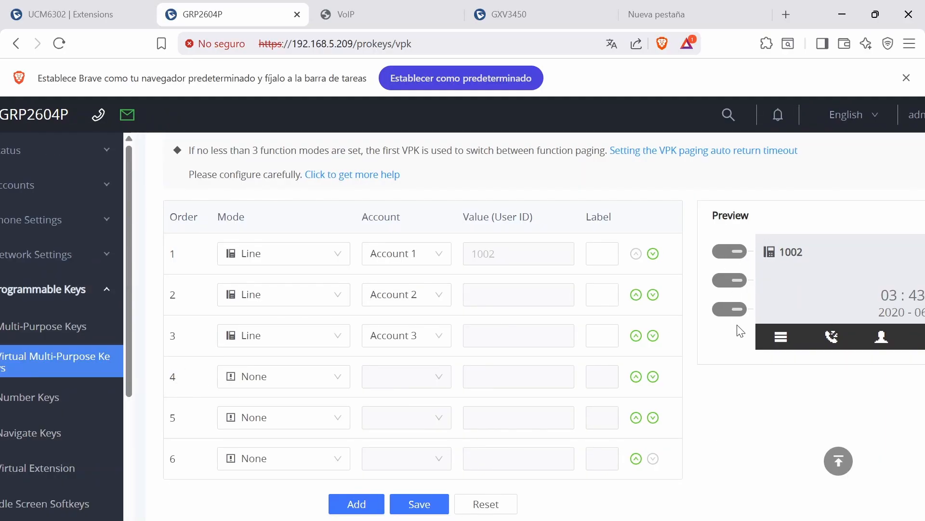
{"action": "scroll", "coordinate": [222, 346], "scroll_direction": "left", "scroll_amount": 2}
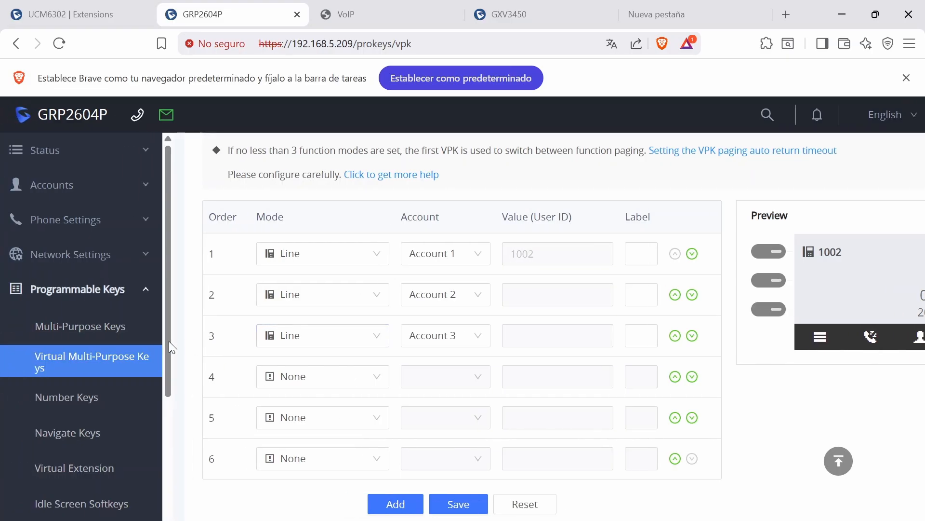
{"action": "left_click", "coordinate": [76, 335]}
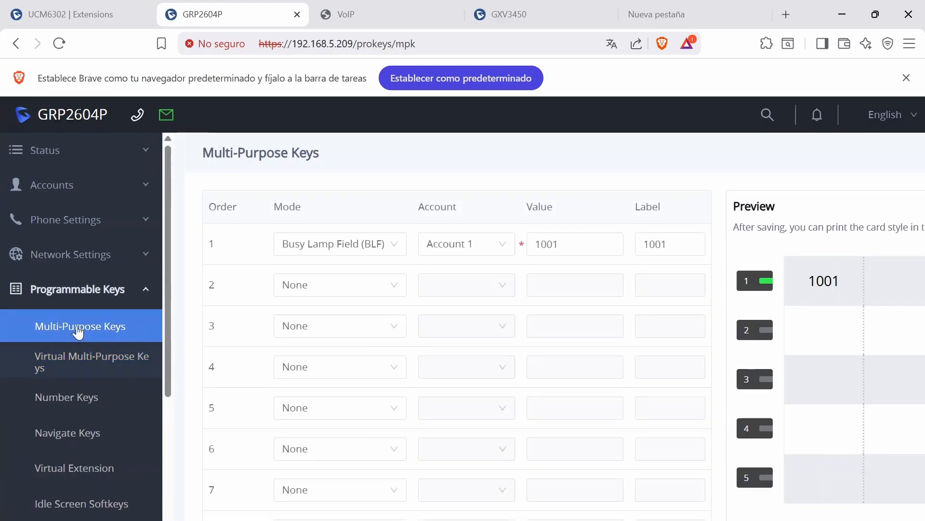
{"action": "scroll", "coordinate": [517, 356], "scroll_direction": "right", "scroll_amount": 3}
{"action": "scroll", "coordinate": [517, 355], "scroll_direction": "left", "scroll_amount": 2}
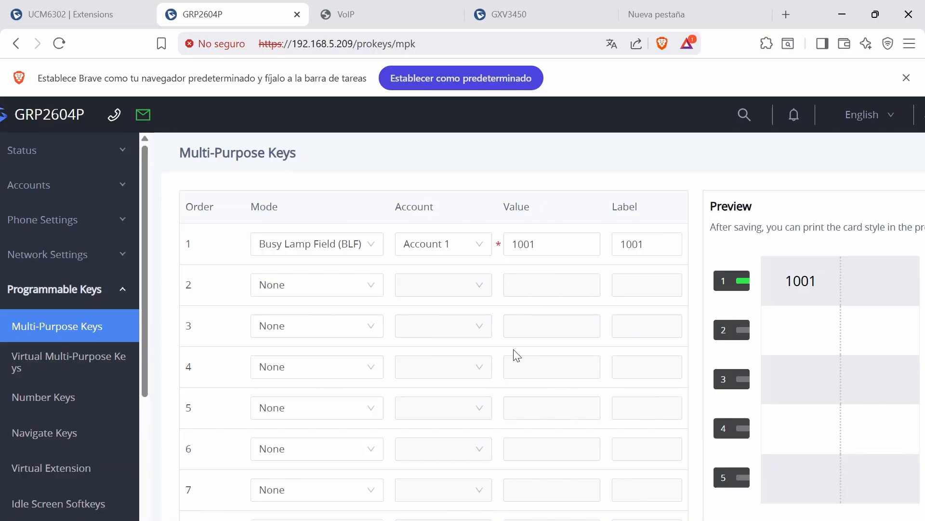
{"action": "left_click", "coordinate": [28, 185]}
{"action": "left_click", "coordinate": [56, 221]}
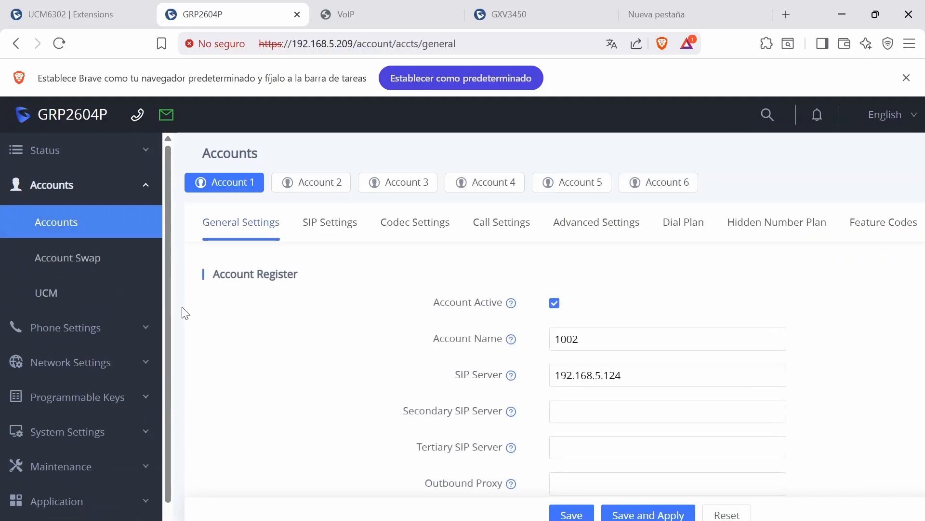
Configure multi-purpose key 2 as Busy Lamp Field (BLF) on Account 1 with value and label 1000, and save
{"action": "left_click", "coordinate": [145, 393]}
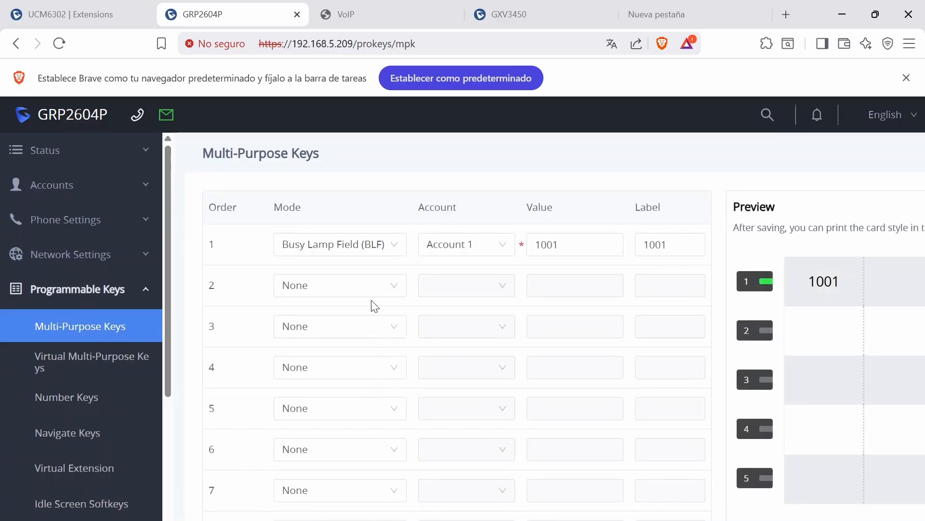
{"action": "left_click", "coordinate": [369, 295]}
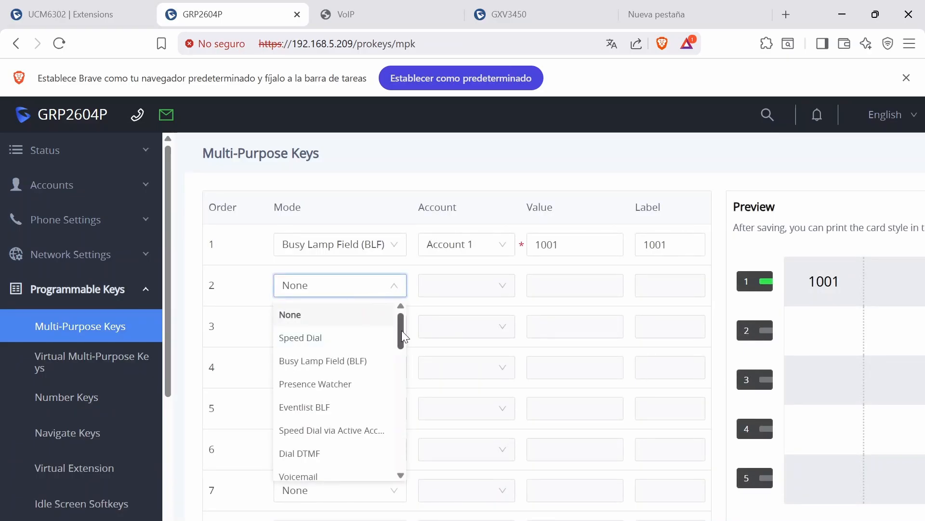
{"action": "left_click_drag", "start_coordinate": [401, 330], "coordinate": [400, 394]}
{"action": "scroll", "coordinate": [309, 359], "scroll_direction": "up", "scroll_amount": 6}
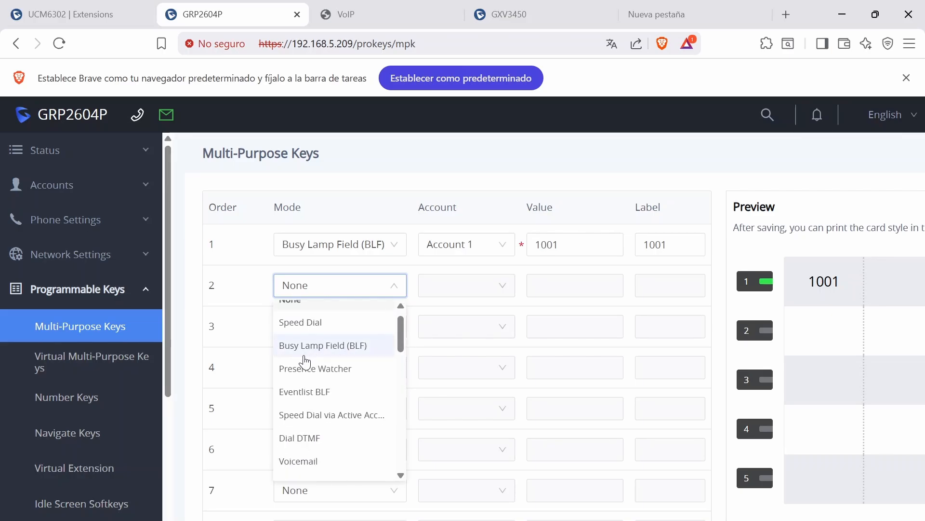
{"action": "left_click", "coordinate": [309, 346]}
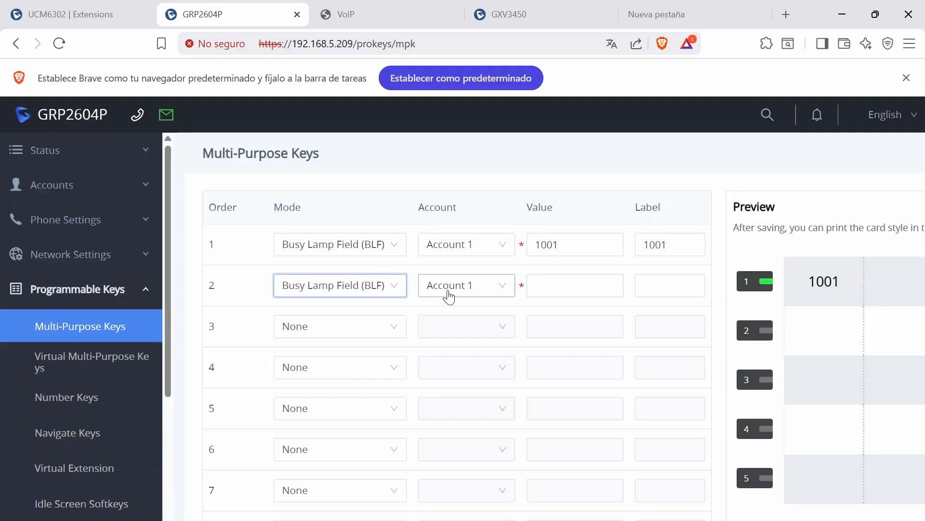
{"action": "left_click", "coordinate": [554, 290]}
{"action": "type", "text": "1000"}
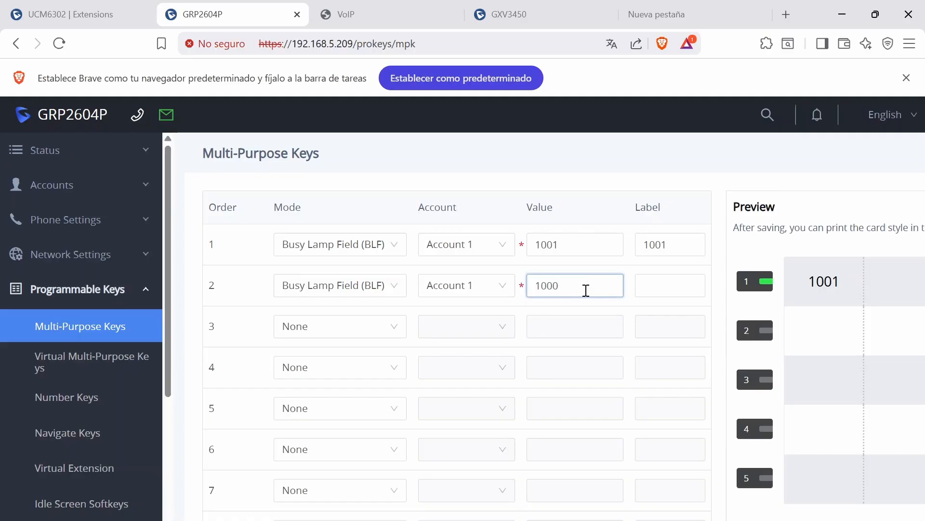
{"action": "left_click", "coordinate": [657, 294]}
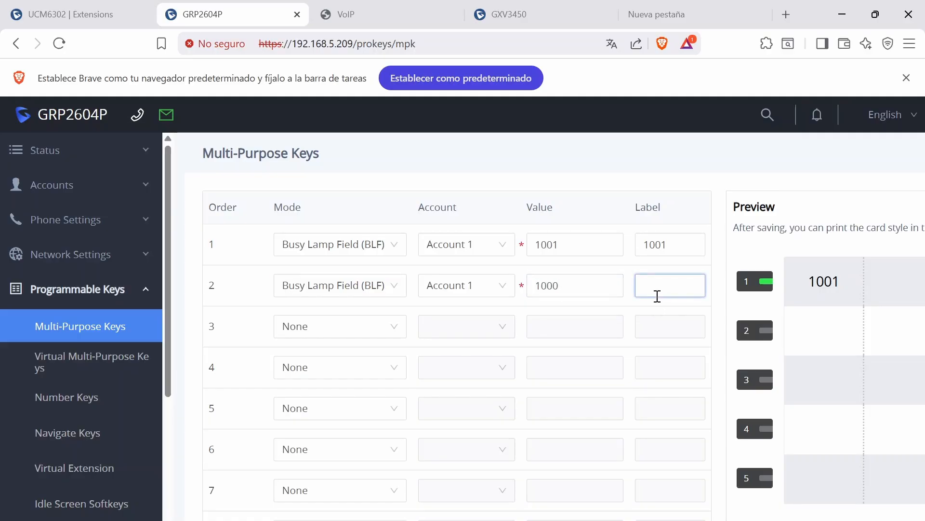
{"action": "type", "text": "1000"}
{"action": "scroll", "coordinate": [420, 477], "scroll_direction": "down", "scroll_amount": 4}
{"action": "left_click", "coordinate": [419, 468]}
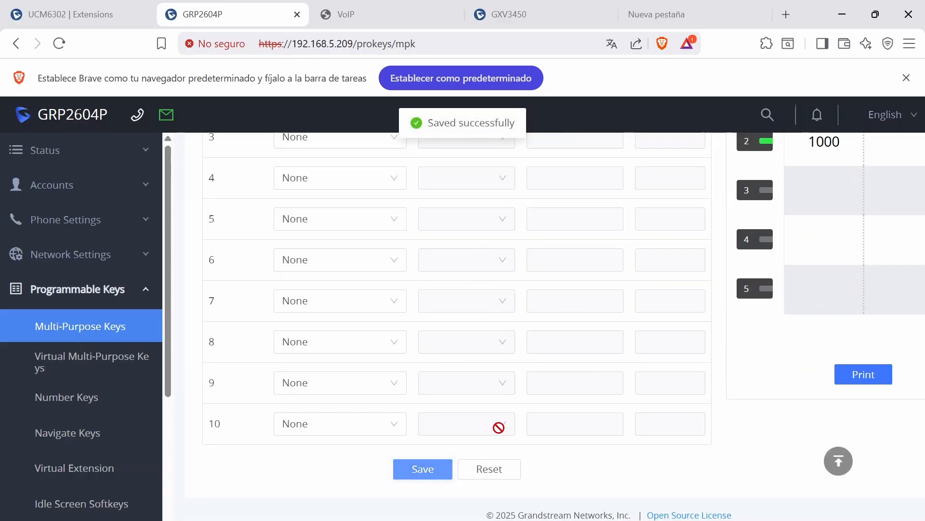
{"action": "scroll", "coordinate": [633, 357], "scroll_direction": "up", "scroll_amount": 3}
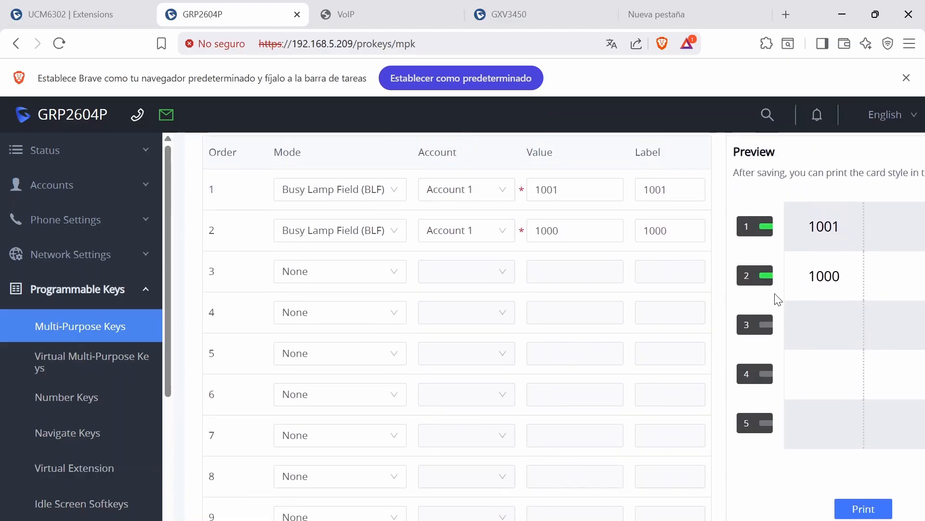
Open the GXV3450's programmable keys list
{"action": "left_click", "coordinate": [510, 19]}
{"action": "left_click_drag", "start_coordinate": [510, 19], "coordinate": [366, 20]}
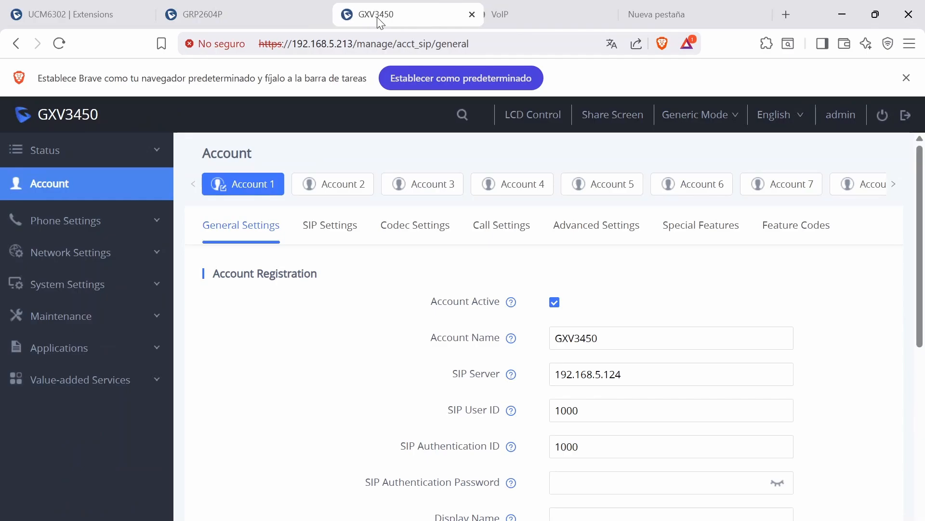
{"action": "left_click", "coordinate": [93, 350]}
{"action": "left_click", "coordinate": [129, 385]}
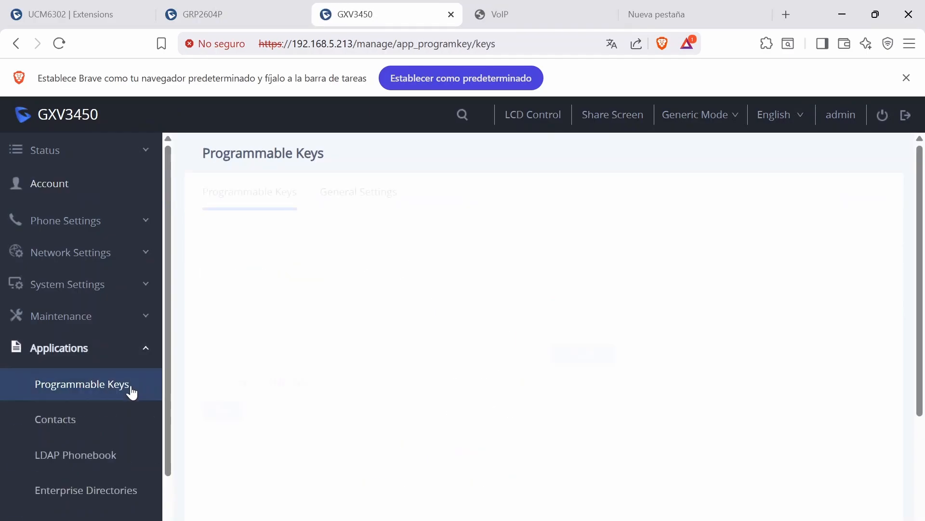
{"action": "scroll", "coordinate": [331, 289], "scroll_direction": "down", "scroll_amount": 2}
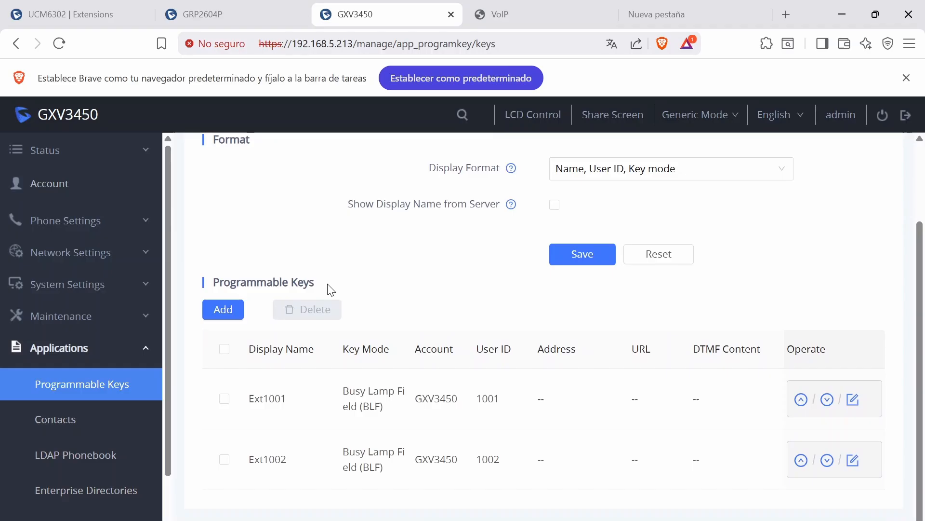
Try to add a Busy Lamp Field (BLF) programmable key named EXT1000 with user ID 1000, cancelling the dialog
{"action": "left_click", "coordinate": [223, 308]}
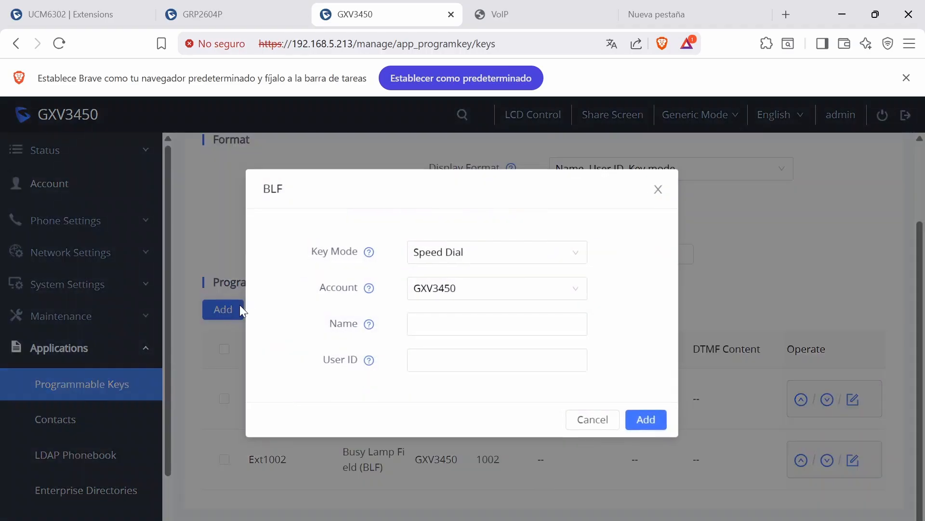
{"action": "left_click", "coordinate": [474, 256]}
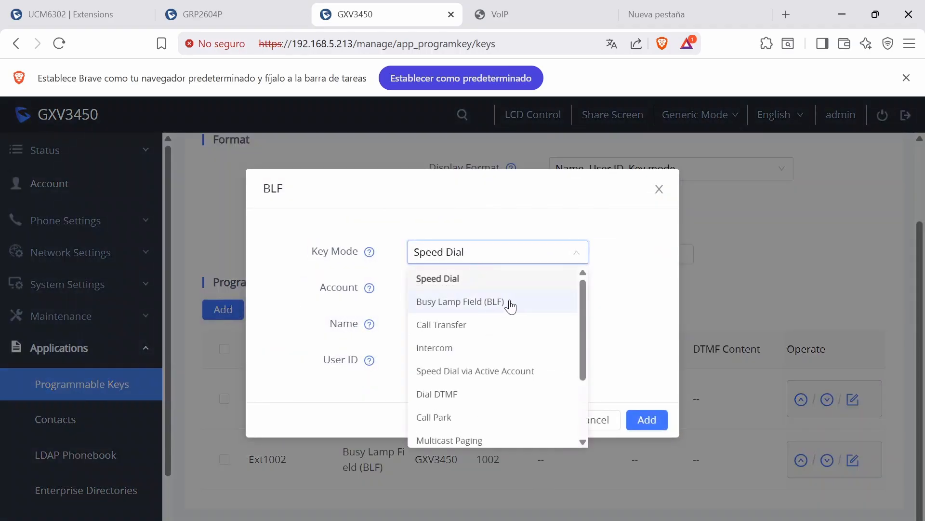
{"action": "mouse_move", "coordinate": [584, 294]}
{"action": "left_mouse_down"}
{"action": "mouse_move", "coordinate": [584, 380]}
{"action": "mouse_move", "coordinate": [583, 293]}
{"action": "left_mouse_up"}
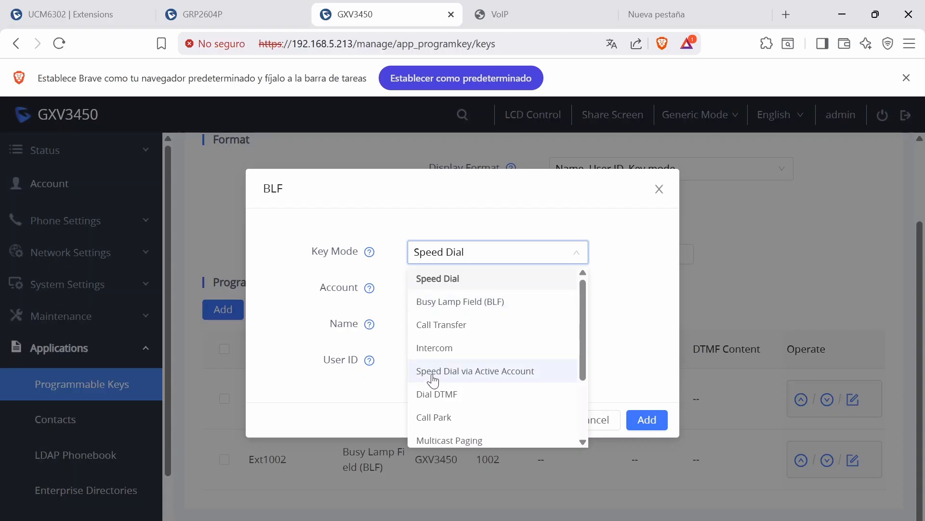
{"action": "left_click", "coordinate": [530, 302]}
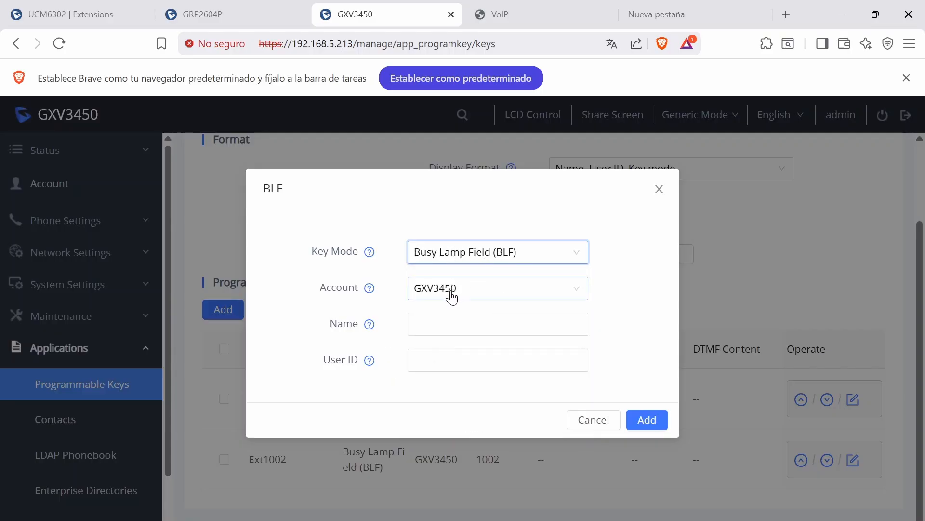
{"action": "left_click", "coordinate": [442, 328]}
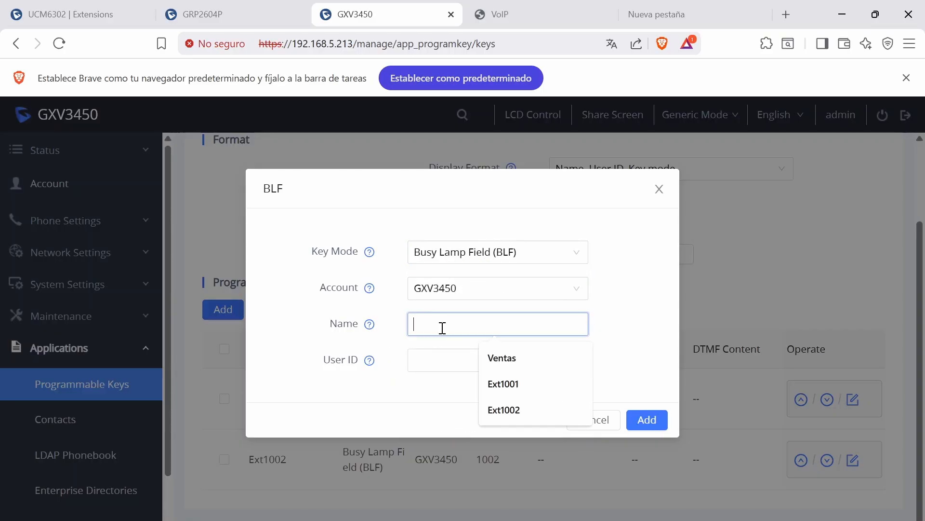
{"action": "type", "text": "EXT10"}
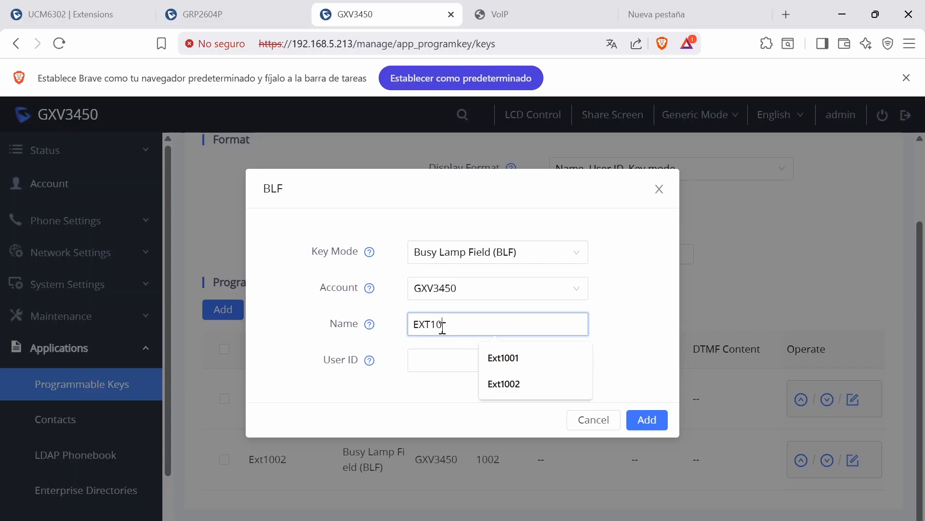
{"action": "type", "text": "00"}
{"action": "left_click", "coordinate": [446, 359]}
{"action": "type", "text": "1000"}
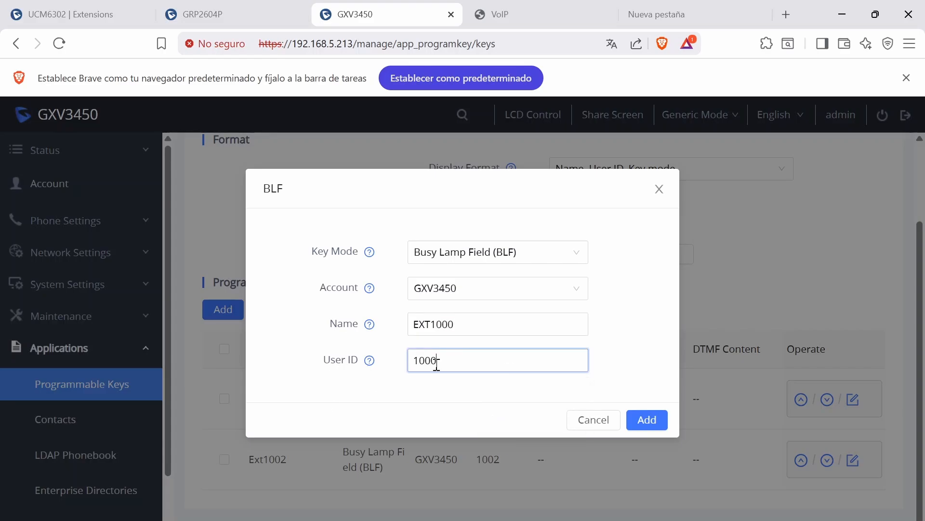
{"action": "left_click_drag", "start_coordinate": [455, 362], "coordinate": [400, 368]}
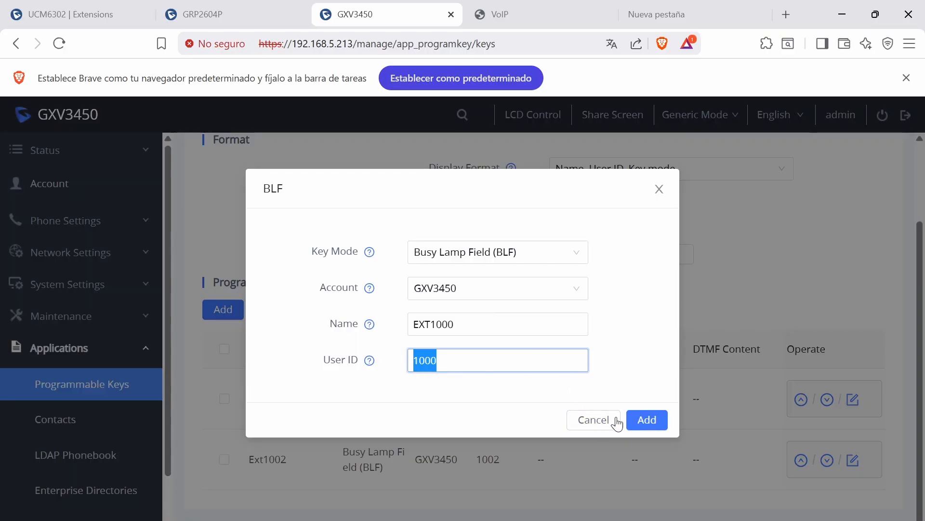
{"action": "left_click", "coordinate": [596, 421]}
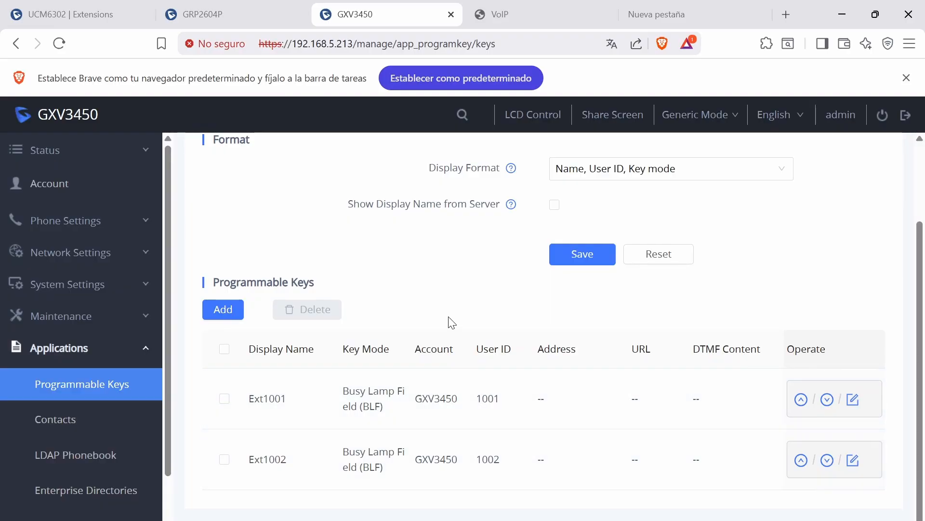
Examine the Fanvil X5U-V2's function key, side key and programmable key settings pages
{"action": "left_click", "coordinate": [500, 14]}
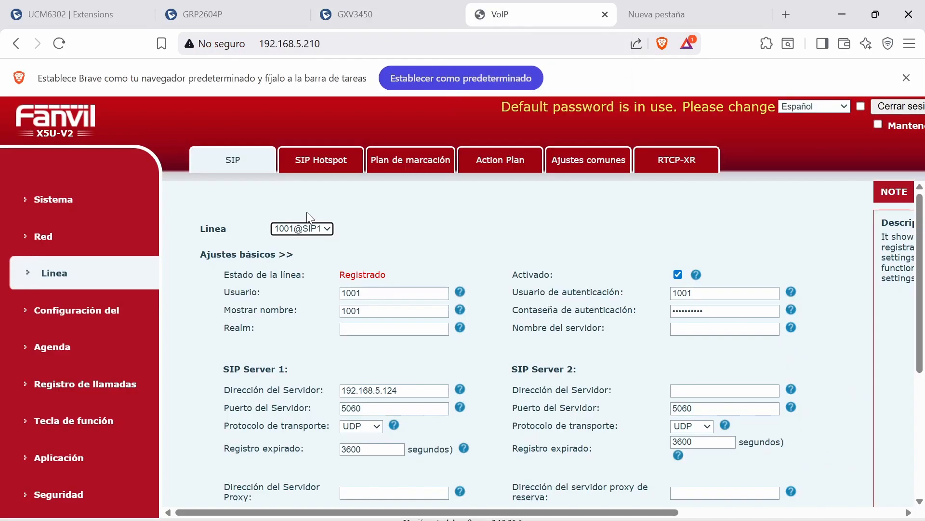
{"action": "left_click", "coordinate": [96, 424]}
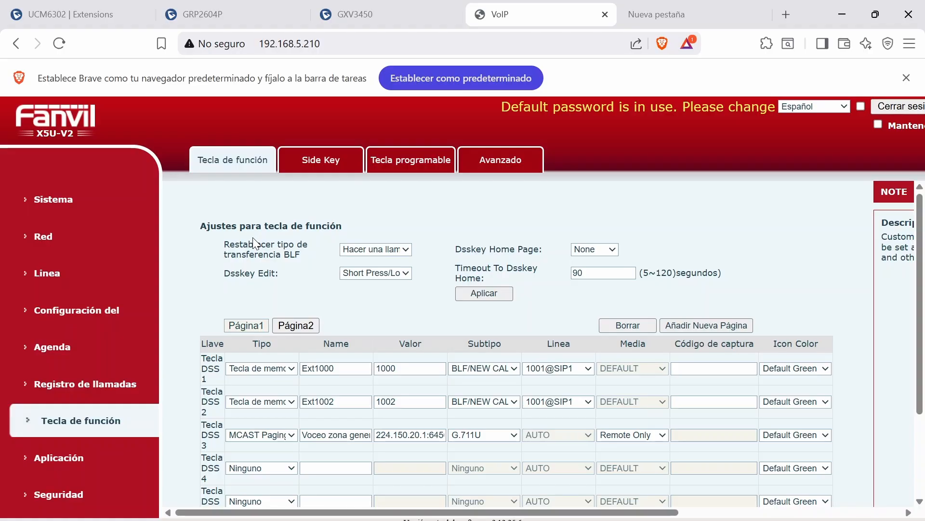
{"action": "scroll", "coordinate": [254, 241], "scroll_direction": "down", "scroll_amount": 2}
{"action": "left_click", "coordinate": [309, 161]}
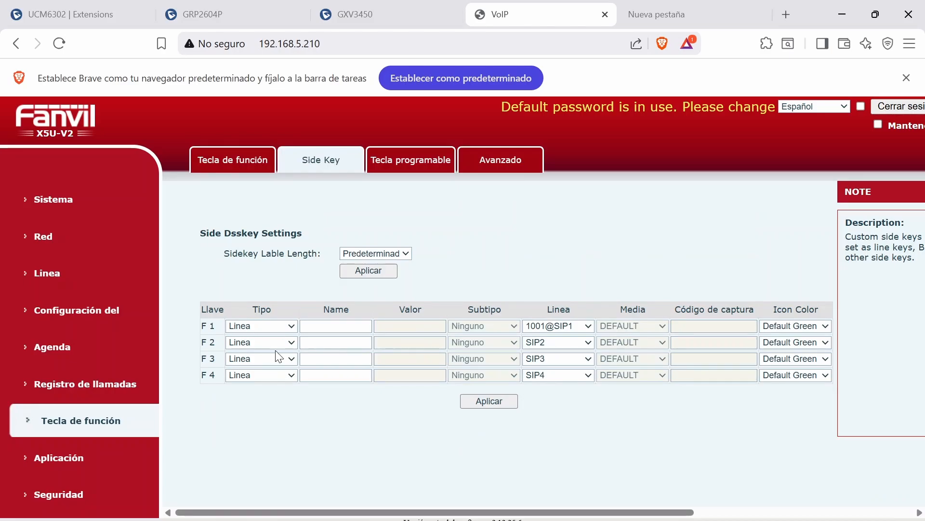
{"action": "left_click", "coordinate": [407, 160]}
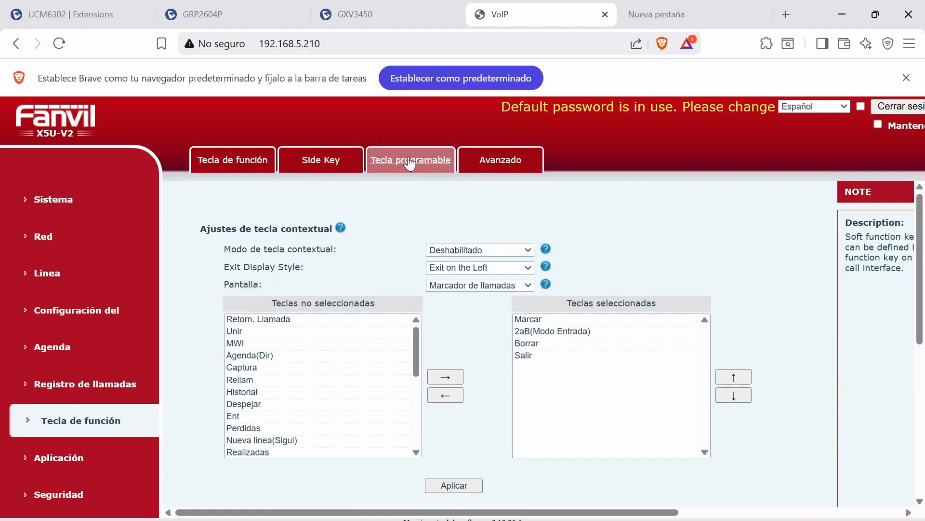
{"action": "scroll", "coordinate": [440, 417], "scroll_direction": "down", "scroll_amount": 3}
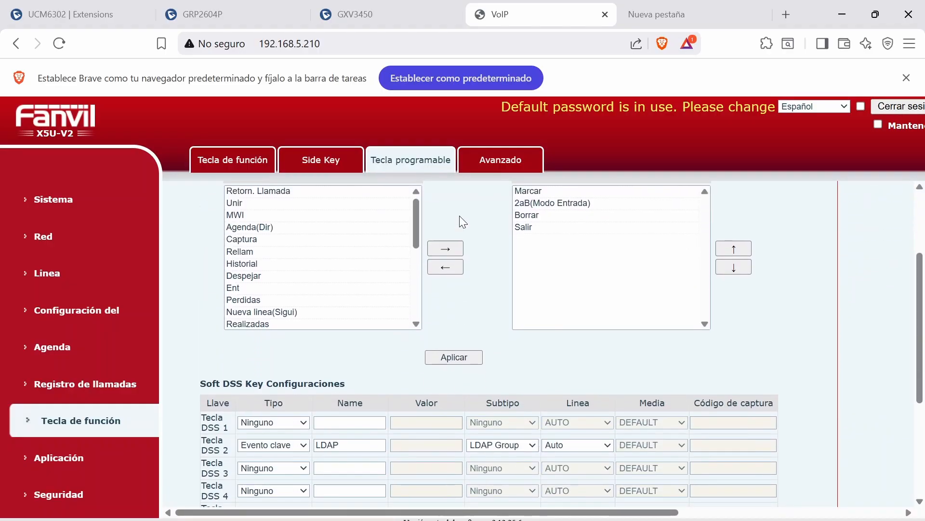
{"action": "scroll", "coordinate": [459, 215], "scroll_direction": "up", "scroll_amount": 2}
{"action": "scroll", "coordinate": [479, 410], "scroll_direction": "down", "scroll_amount": 3}
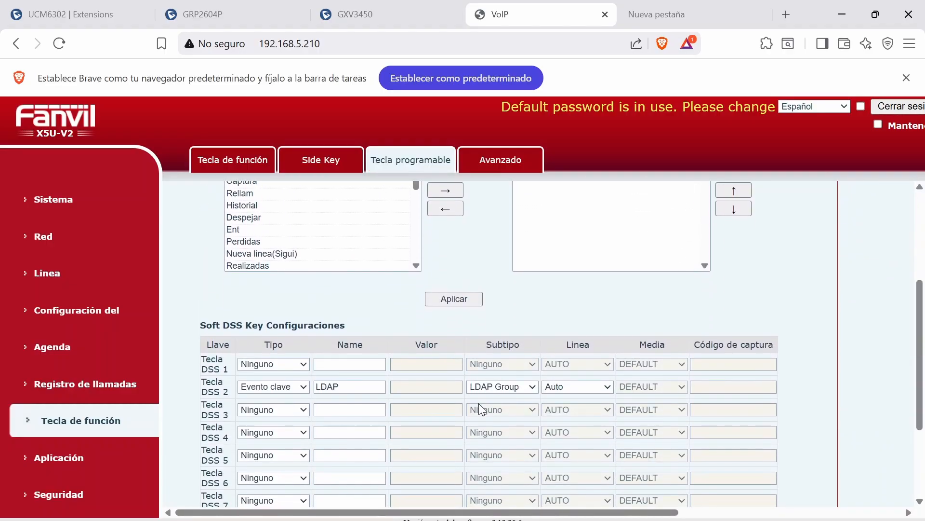
{"action": "left_click", "coordinate": [232, 159]}
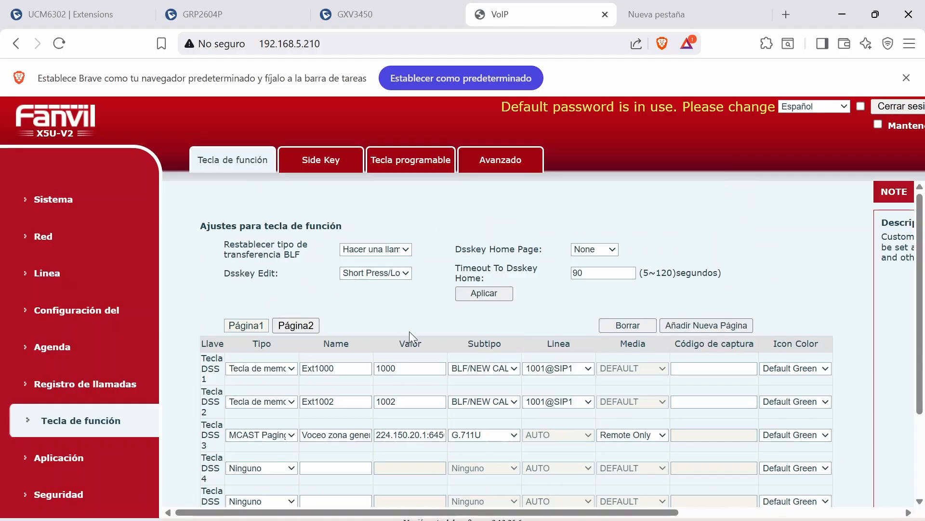
{"action": "scroll", "coordinate": [409, 331], "scroll_direction": "down", "scroll_amount": 2}
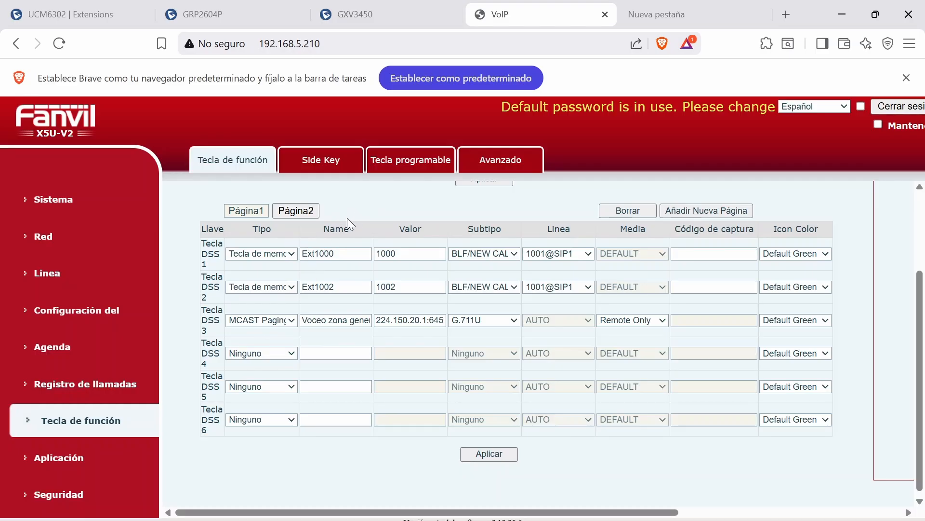
Set DSS key 1 as a memory key named Ext1000 with value 1000 and subtype BLF/NEW CALL
{"action": "left_click", "coordinate": [297, 255]}
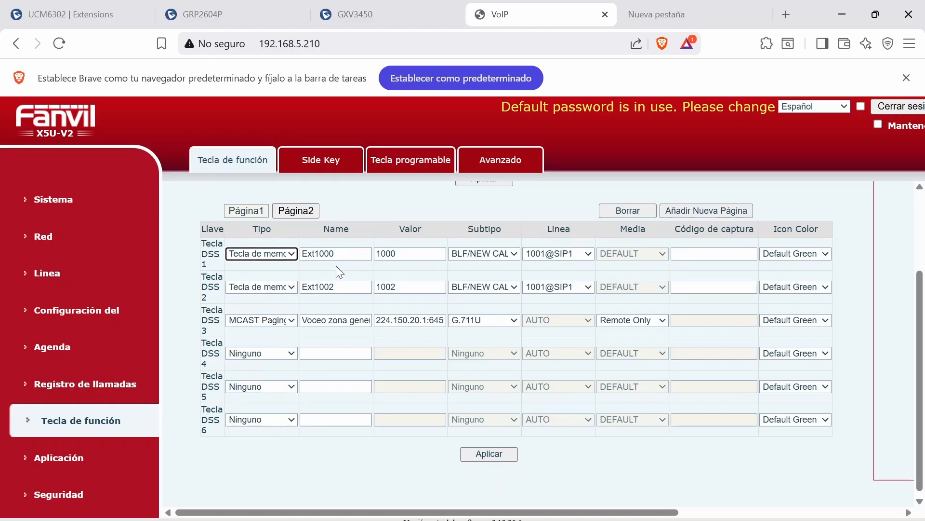
{"action": "left_click", "coordinate": [344, 254]}
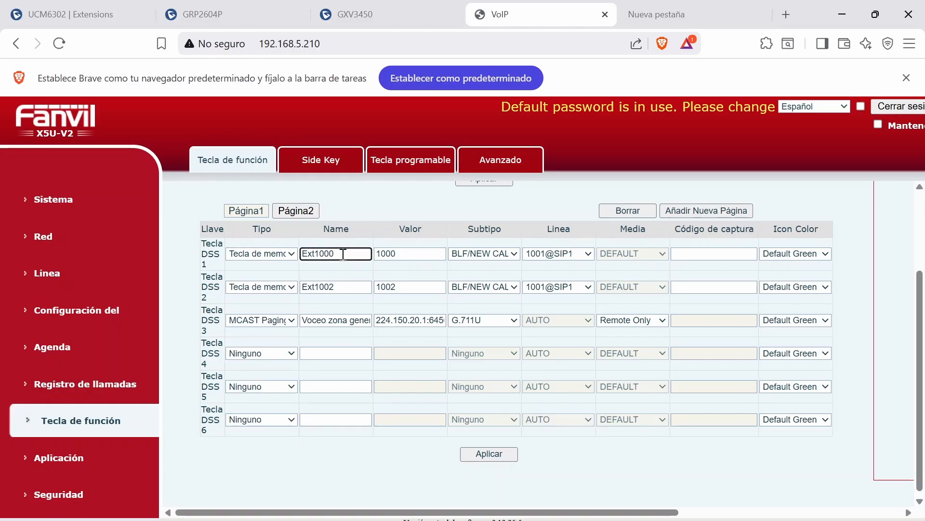
{"action": "left_click_drag", "start_coordinate": [343, 254], "coordinate": [284, 263]}
{"action": "left_click", "coordinate": [418, 257]}
{"action": "left_click", "coordinate": [514, 254]}
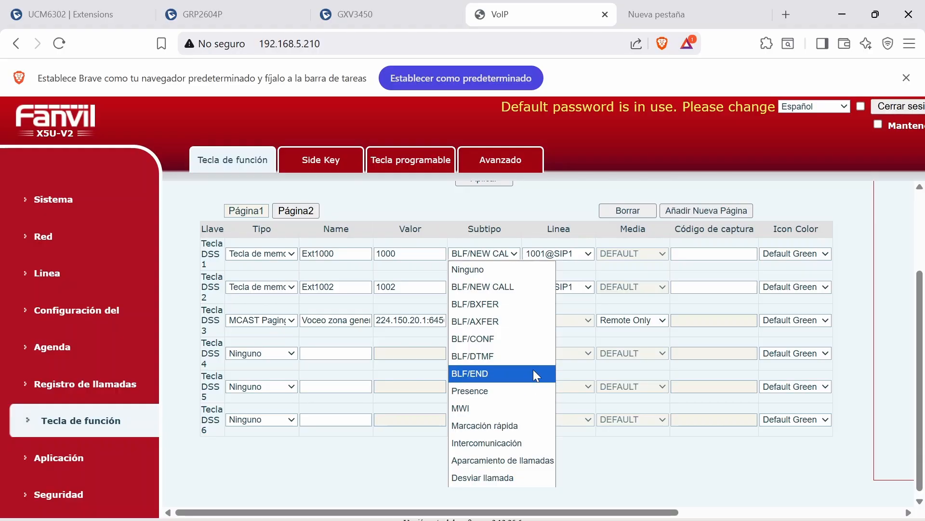
{"action": "left_click", "coordinate": [458, 291]}
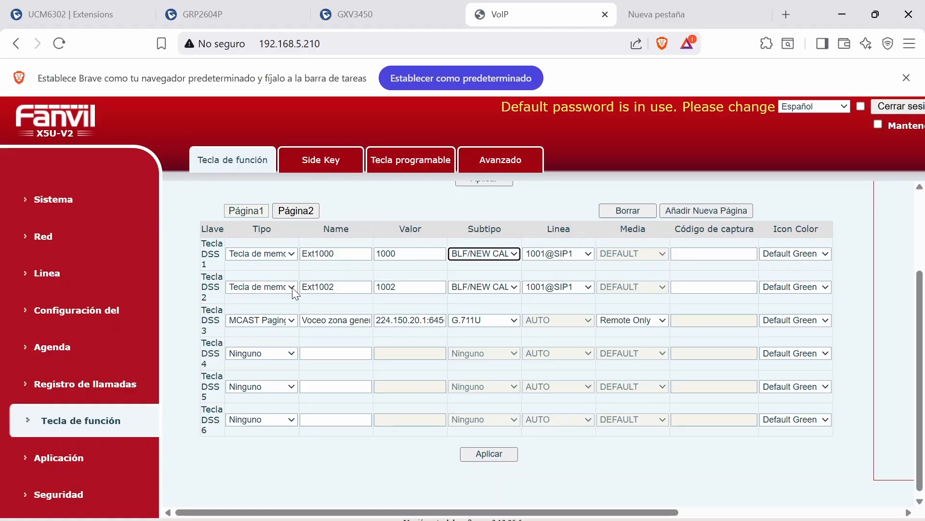
Set DSS key 2 (Ext1002, value 1002) to subtype BLF/NEW CALL and apply the function key settings
{"action": "left_click", "coordinate": [342, 290]}
{"action": "left_click", "coordinate": [396, 287]}
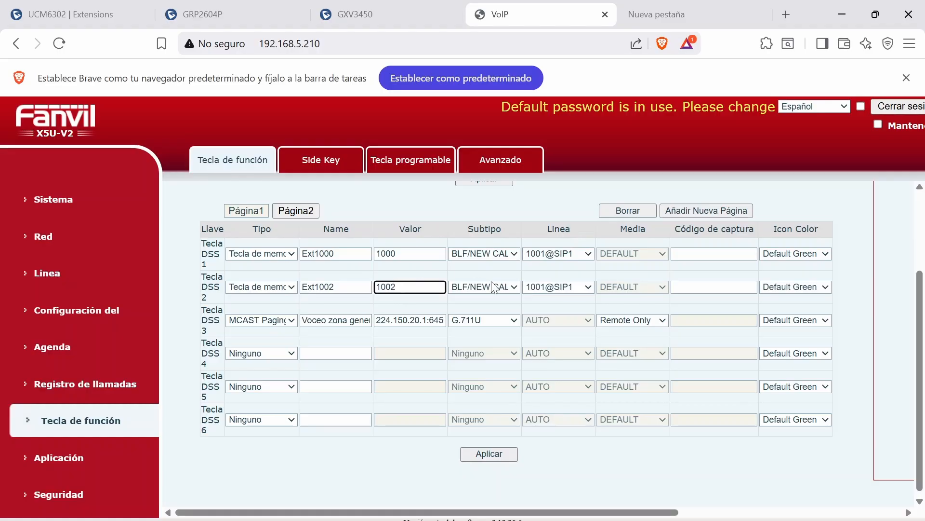
{"action": "left_click", "coordinate": [511, 288]}
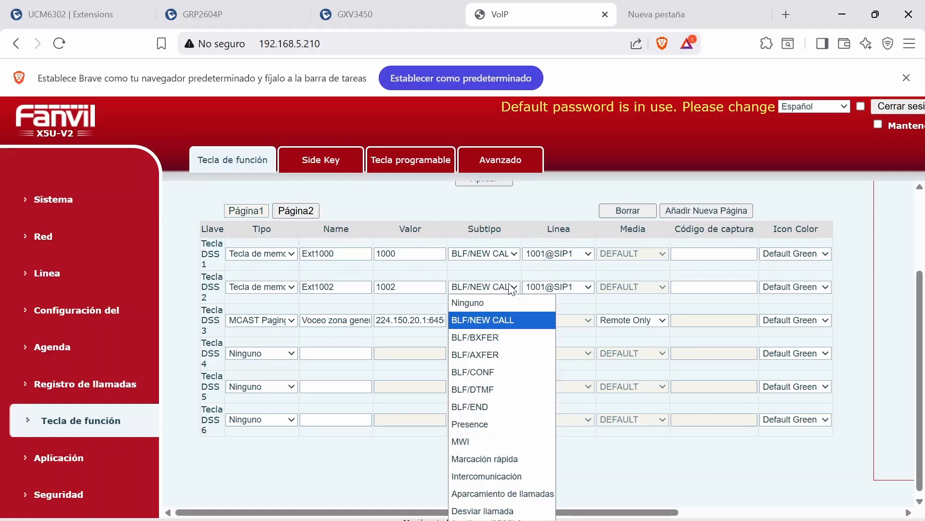
{"action": "left_click", "coordinate": [501, 318]}
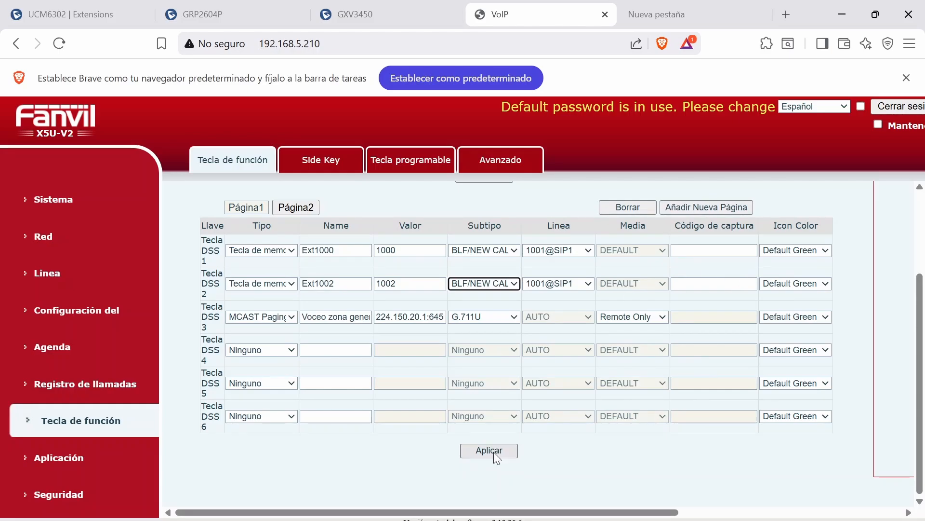
{"action": "left_click", "coordinate": [494, 453]}
{"action": "scroll", "coordinate": [537, 400], "scroll_direction": "down", "scroll_amount": 2}
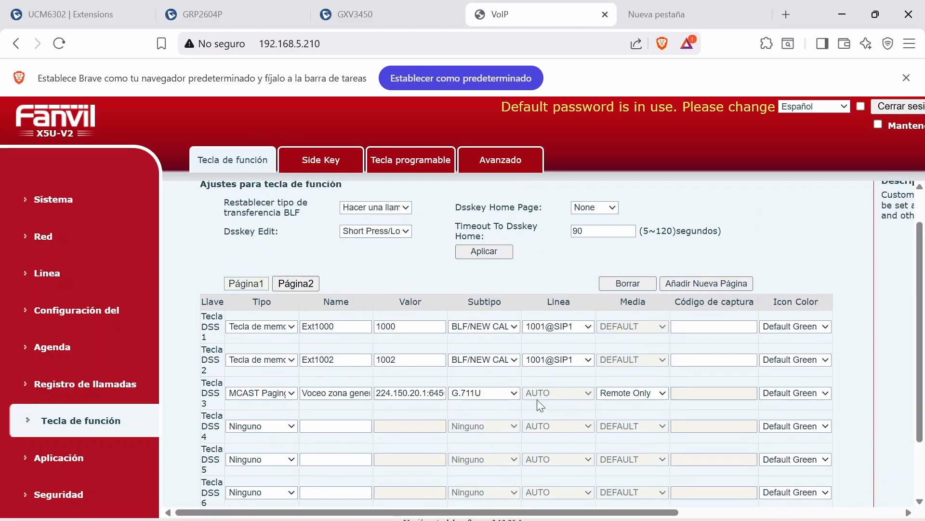